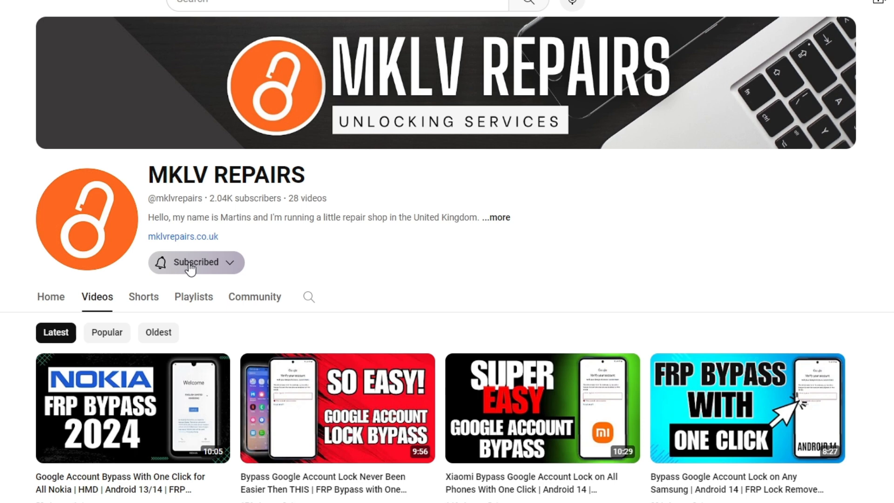
Switch the MKLV REPAIRS subscription to All notifications.
click(190, 269)
click(196, 291)
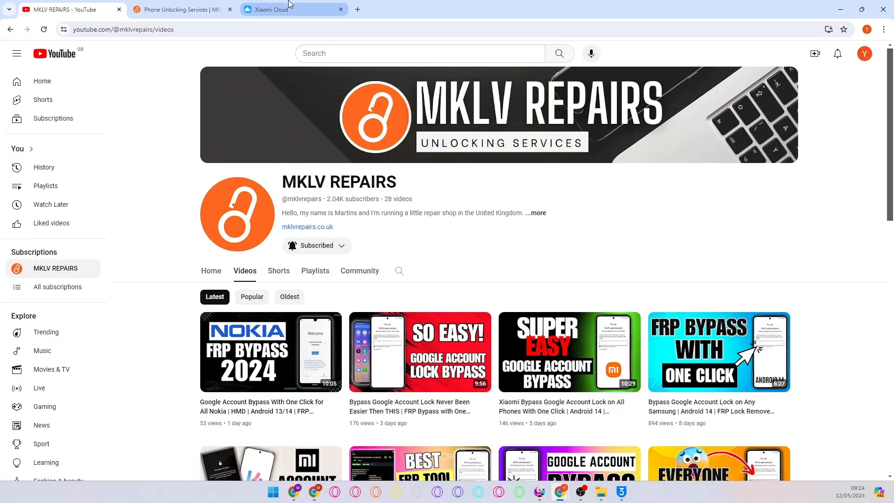
click(289, 4)
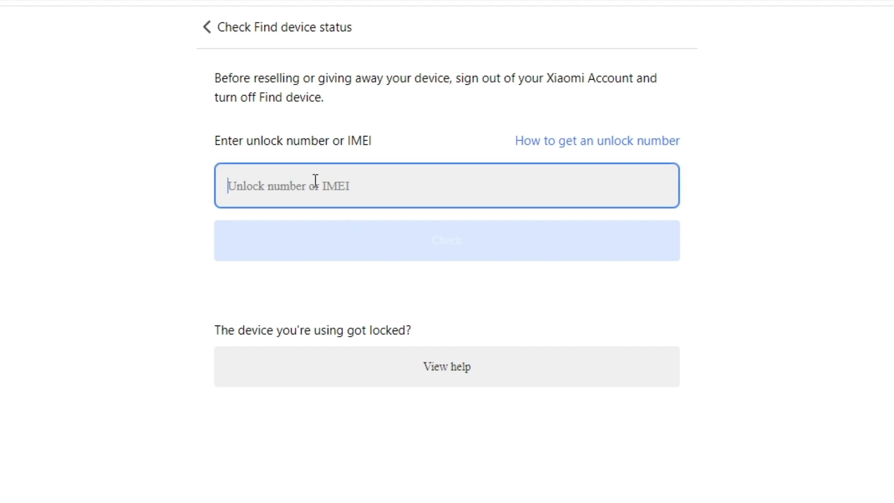
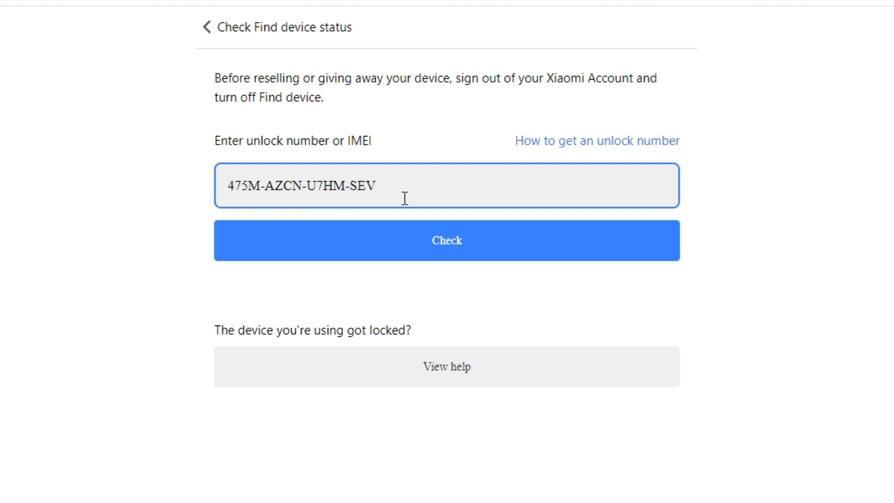
right_click(303, 191)
click(349, 271)
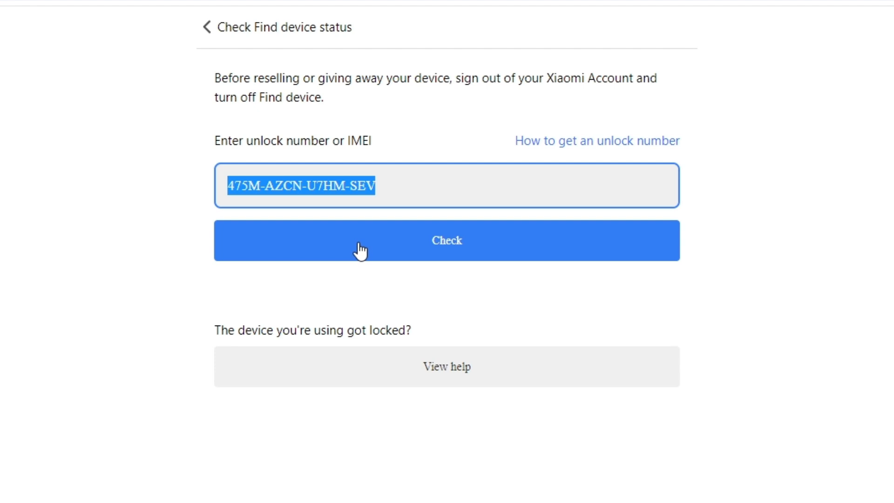
click(360, 252)
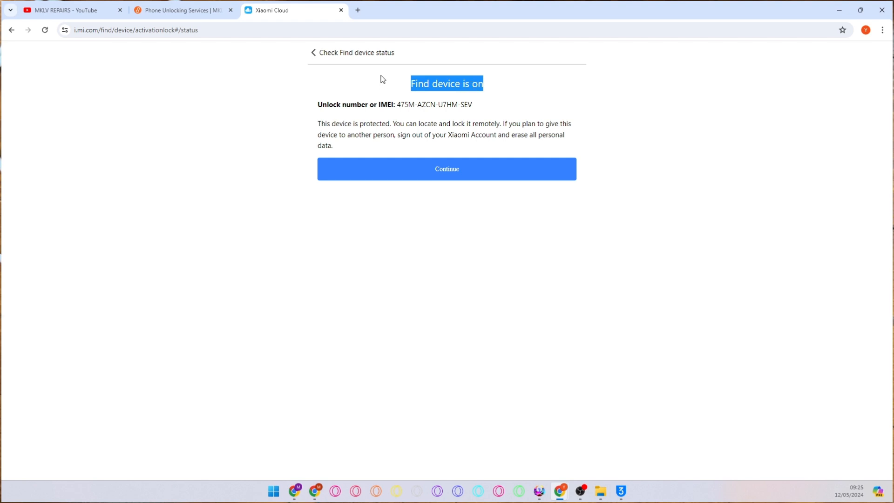
Navigate from the MKLV Repairs site to the Mi Account Remove Service for Europe product page.
click(207, 6)
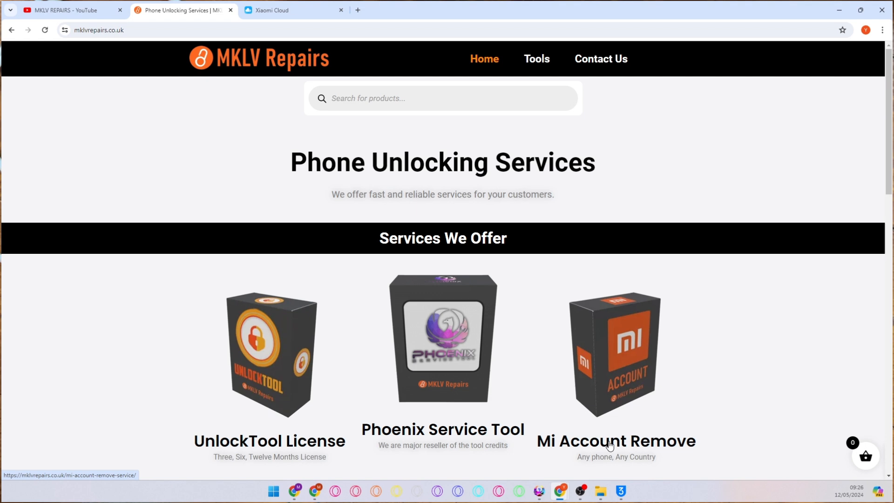
click(621, 390)
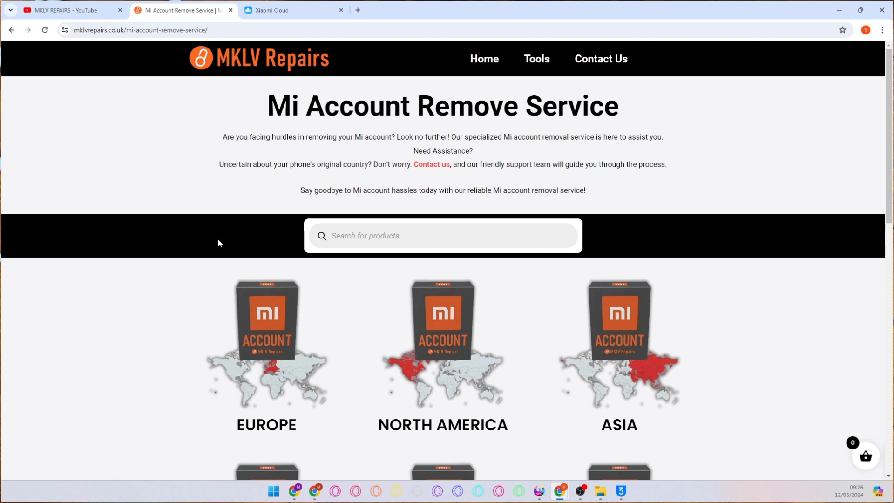
scroll(217, 242, down, 3)
scroll(227, 230, down, 1)
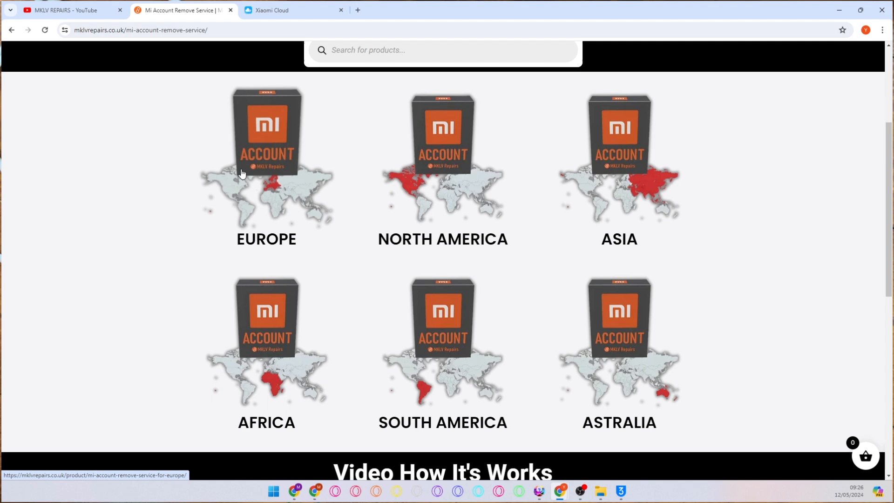
click(293, 200)
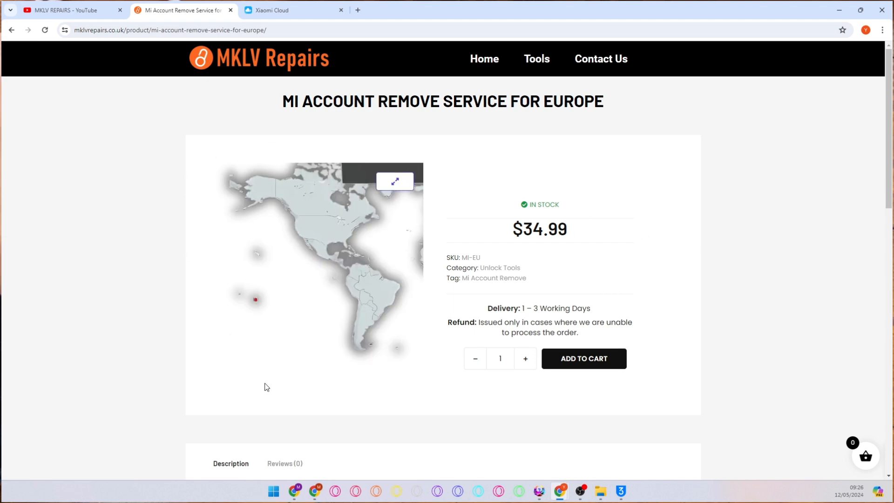
Add the Europe removal service ($34.99) to the cart and proceed to checkout.
click(575, 359)
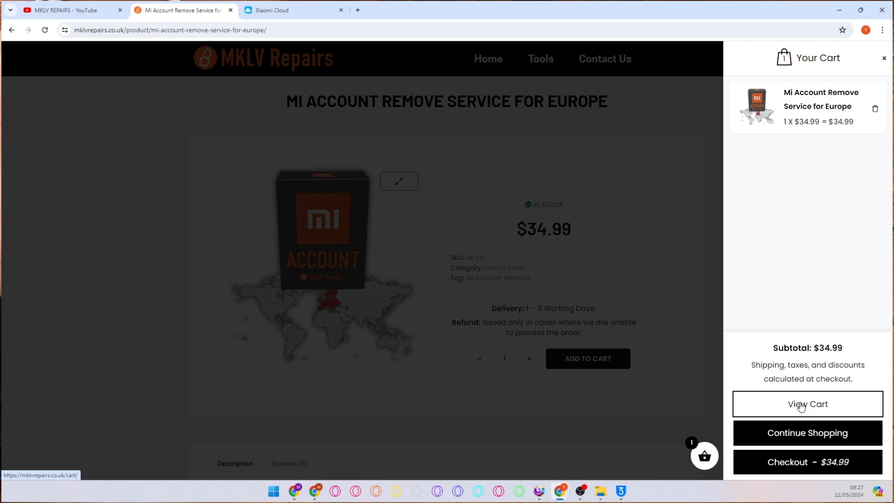
click(801, 406)
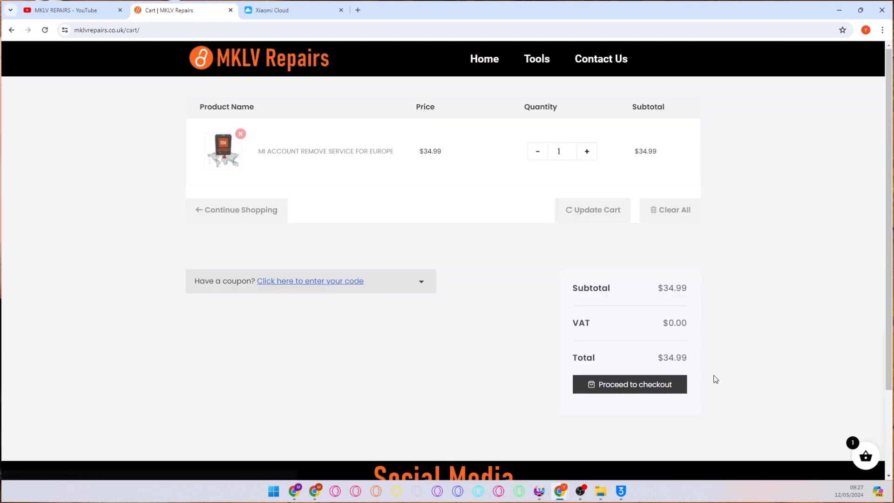
click(632, 389)
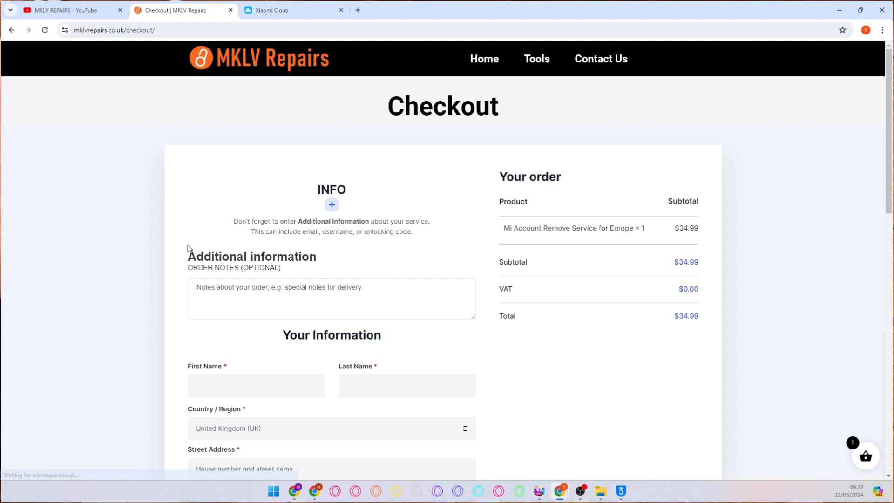
Paste the unlock number into the checkout order notes, then return to the shop home page.
mouse_move(189, 250)
mouse_down()
mouse_move(203, 263)
mouse_move(282, 276)
mouse_up()
click(282, 293)
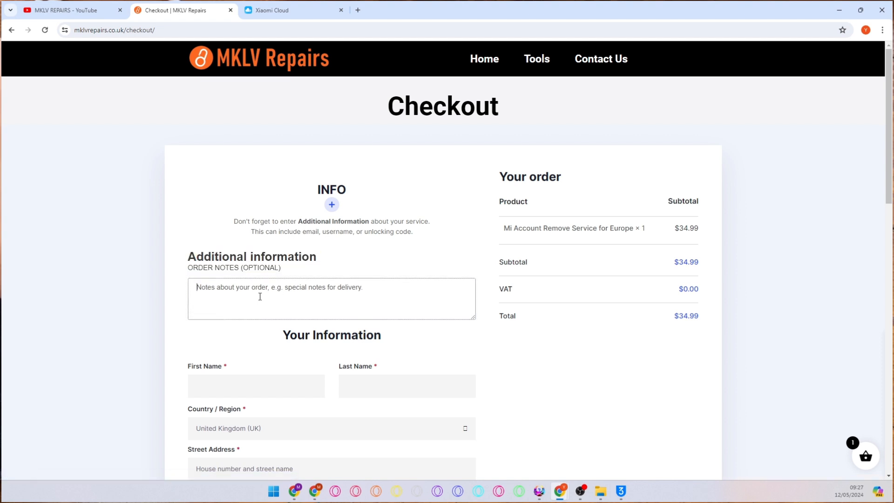
right_click(251, 301)
click(222, 292)
right_click(218, 289)
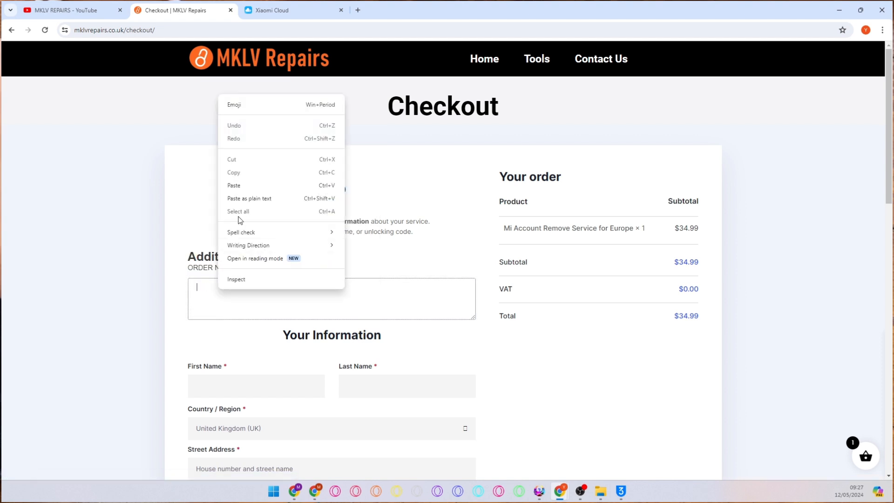
click(251, 187)
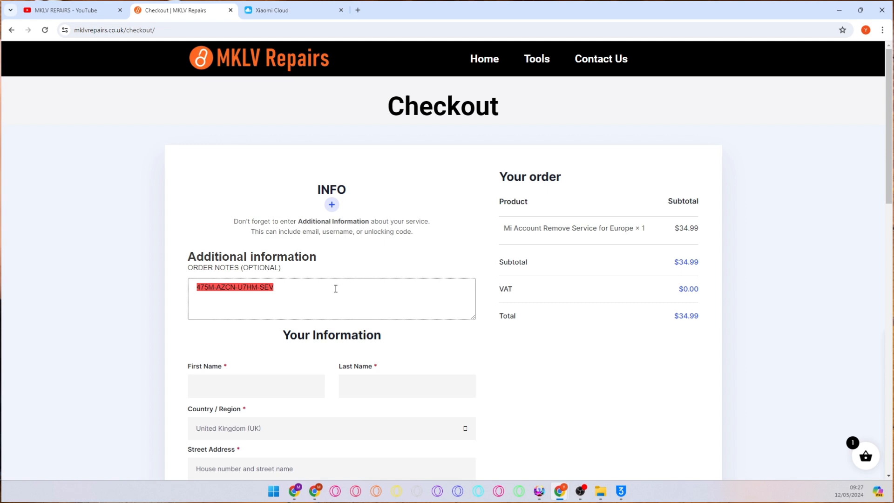
scroll(279, 293, down, 3)
scroll(263, 278, down, 3)
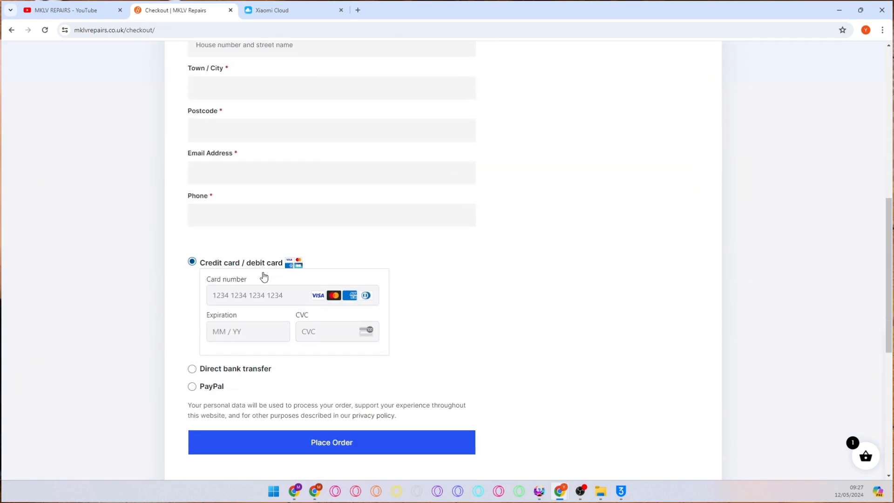
scroll(263, 280, down, 2)
scroll(263, 279, up, 1)
scroll(335, 322, up, 2)
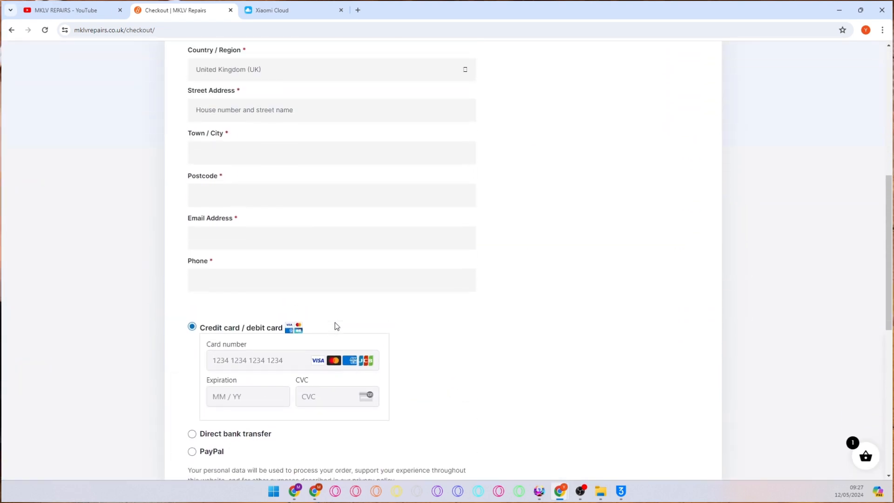
scroll(365, 105, up, 5)
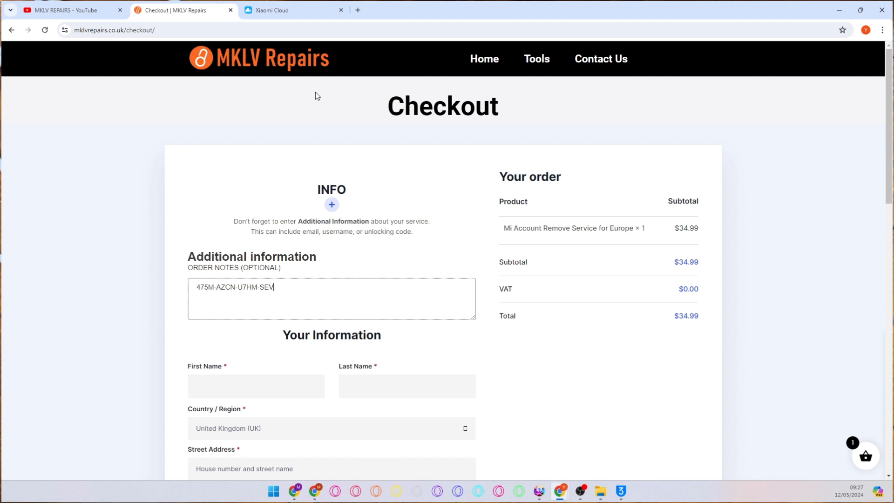
click(270, 64)
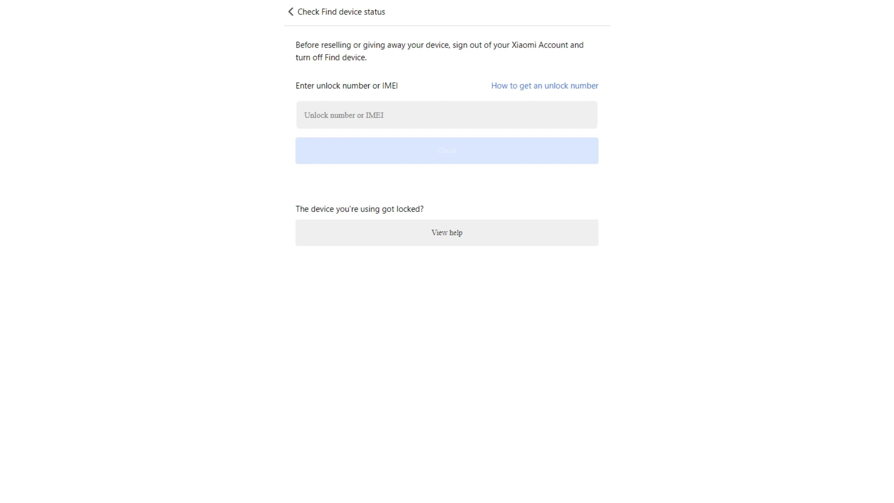
click(326, 113)
right_click(325, 111)
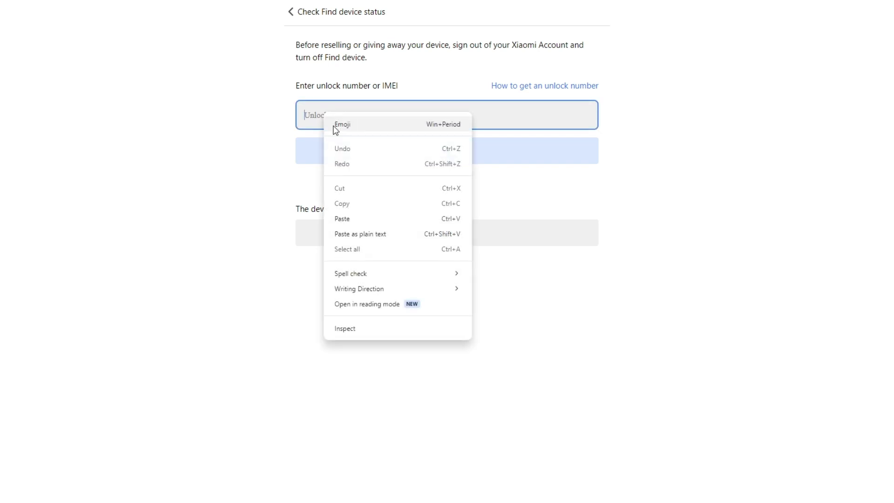
click(368, 223)
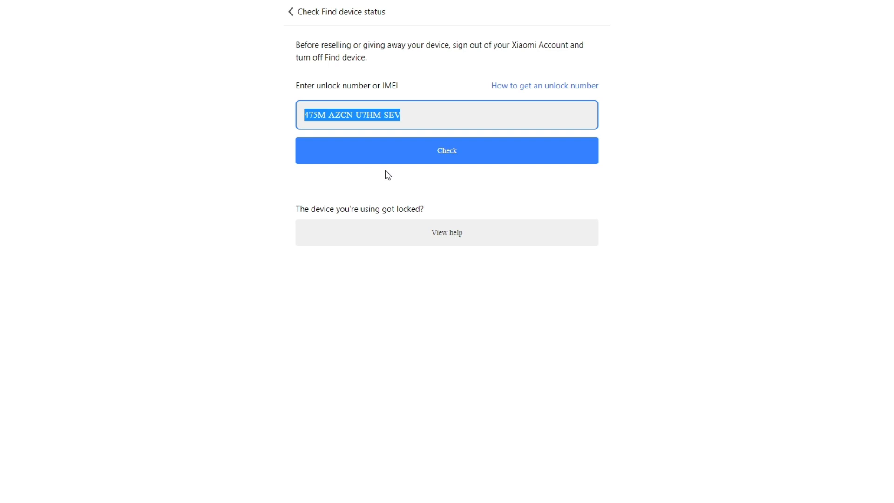
click(445, 155)
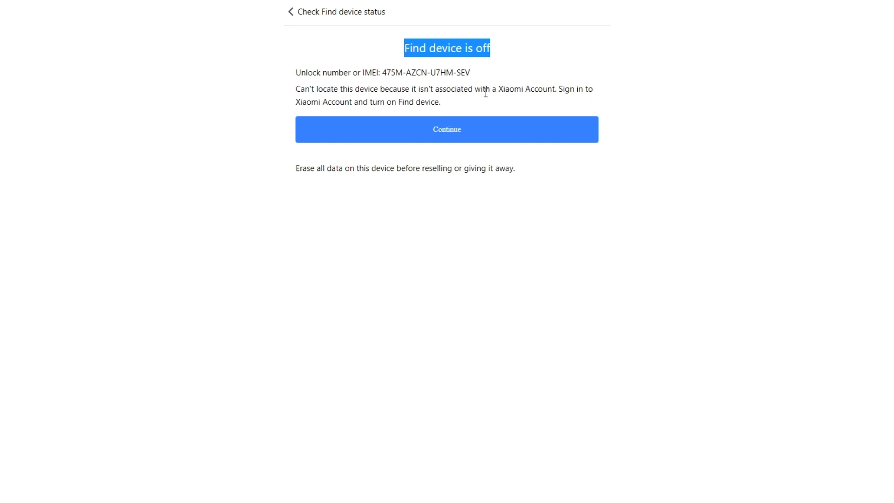
click(532, 74)
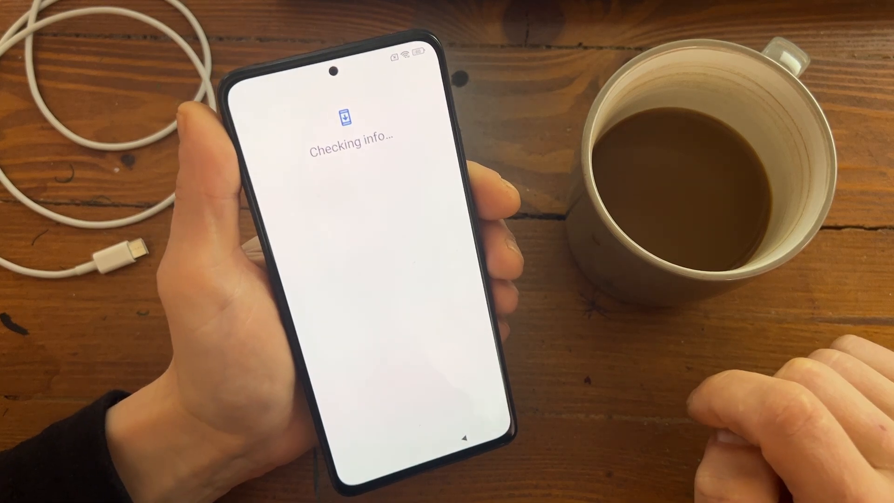
Skip Google sign-in, accept Google services, choose Yahoo Search and untick all additional apps.
click(351, 444)
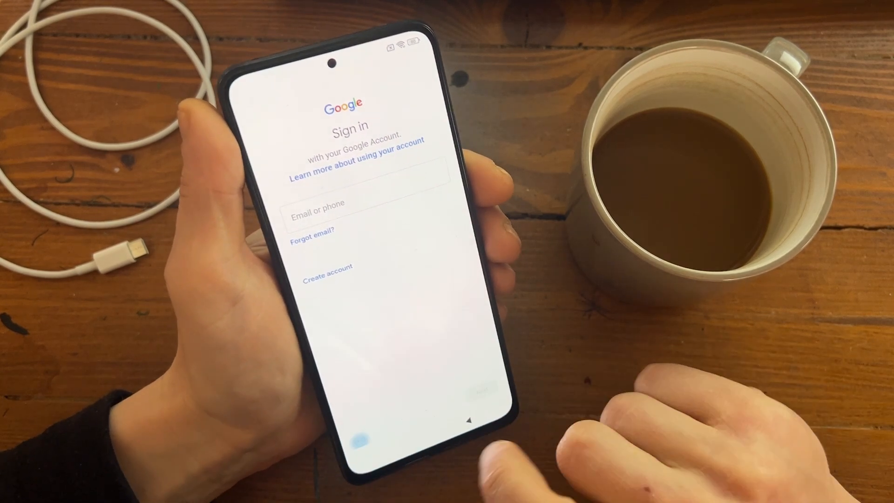
click(452, 317)
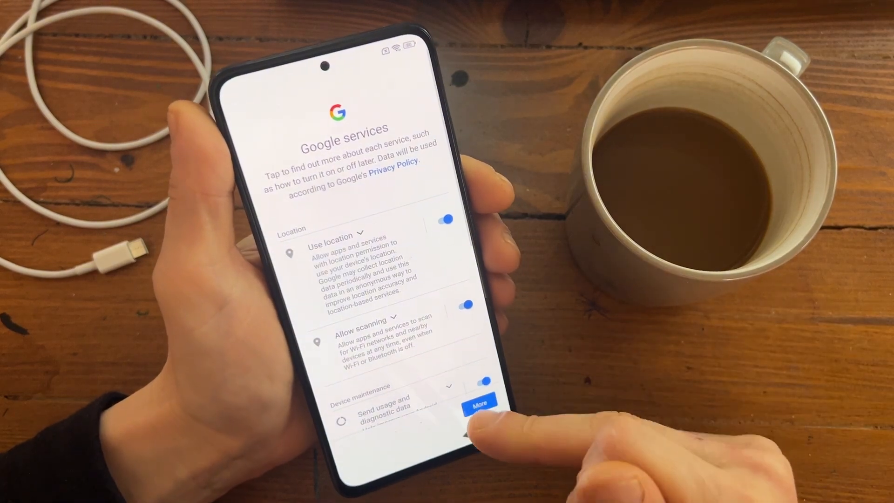
click(479, 411)
click(480, 410)
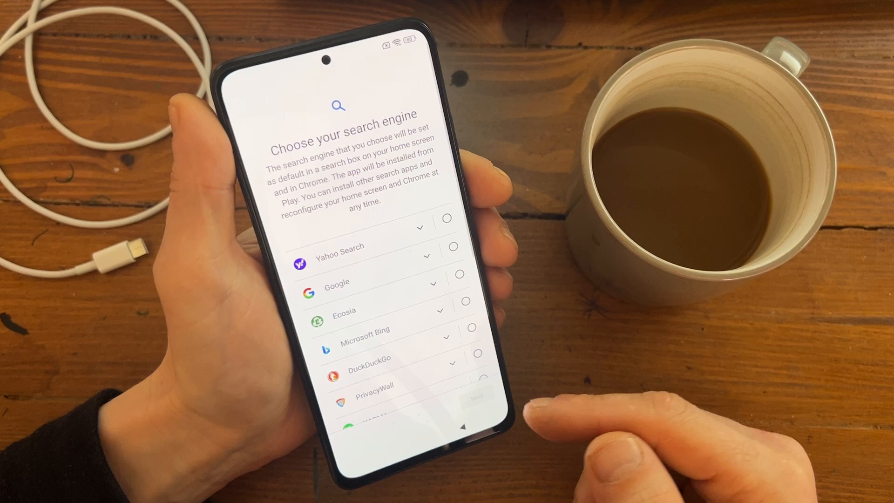
click(453, 246)
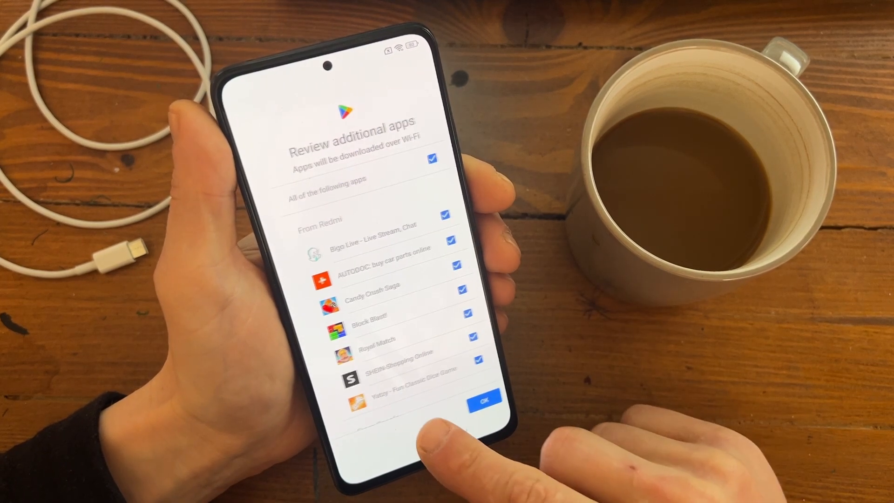
click(427, 160)
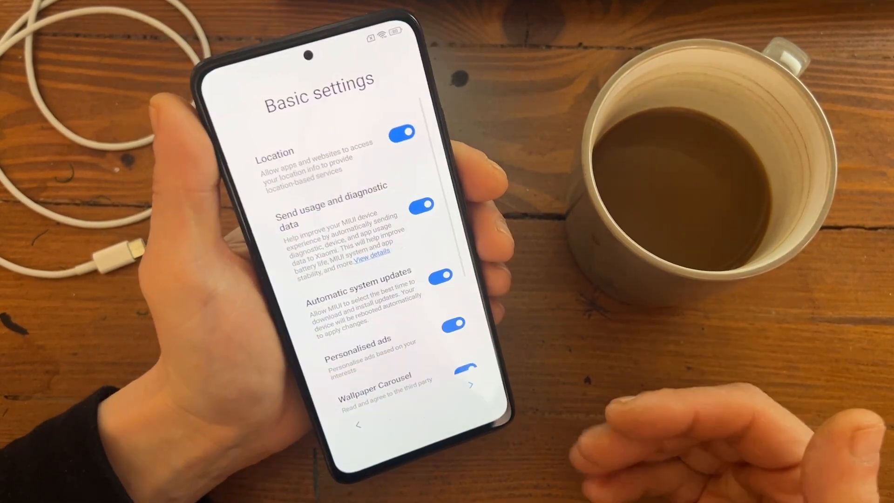
Agree to the wallpaper carousel and cookies prompts and move past the setup complete screen.
click(479, 401)
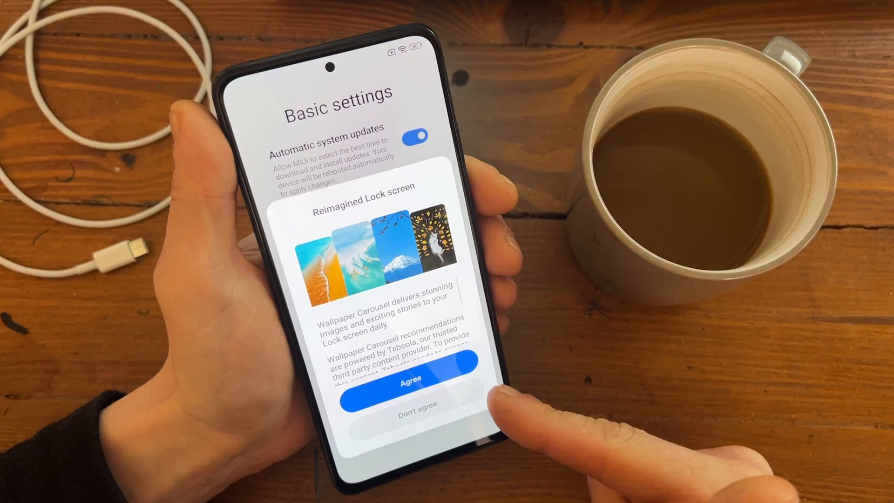
click(461, 377)
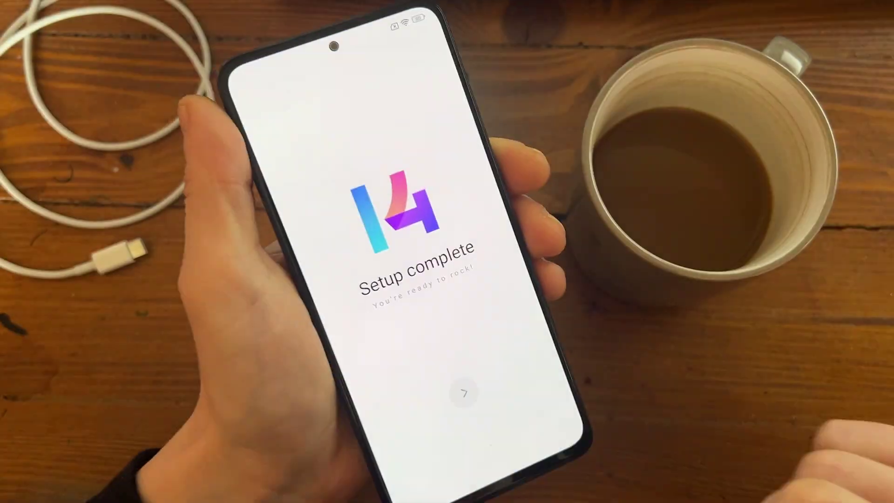
click(458, 376)
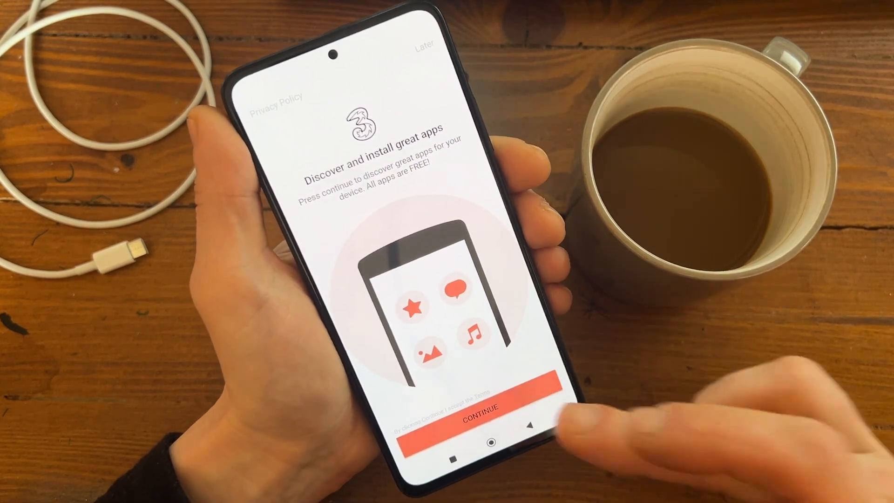
Dismiss the app discovery prompts and exit app setup to reach the home screen.
click(552, 412)
click(499, 306)
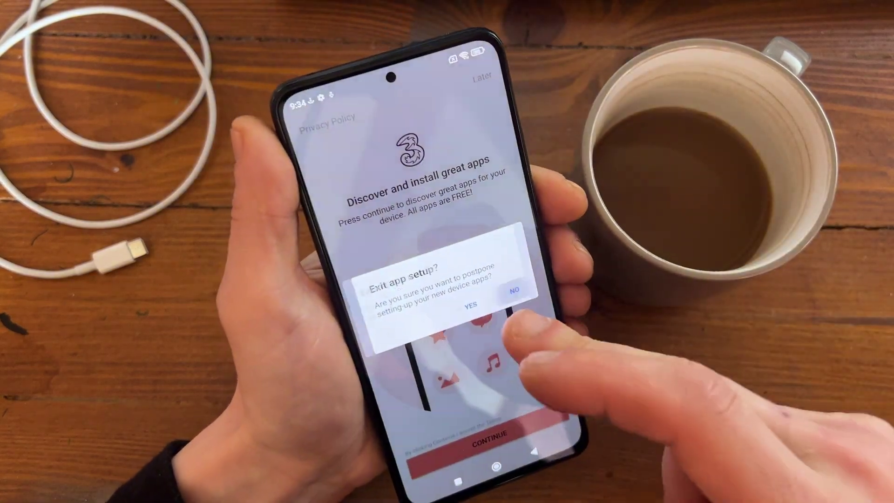
click(514, 292)
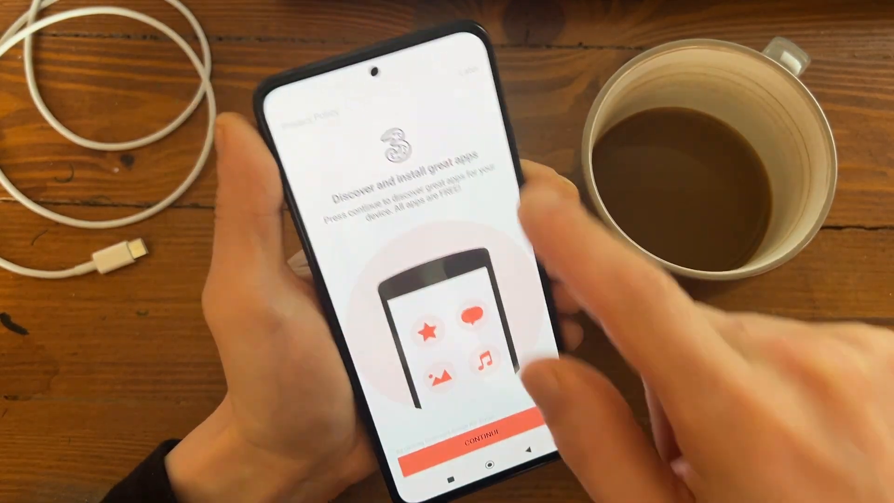
click(527, 451)
click(489, 315)
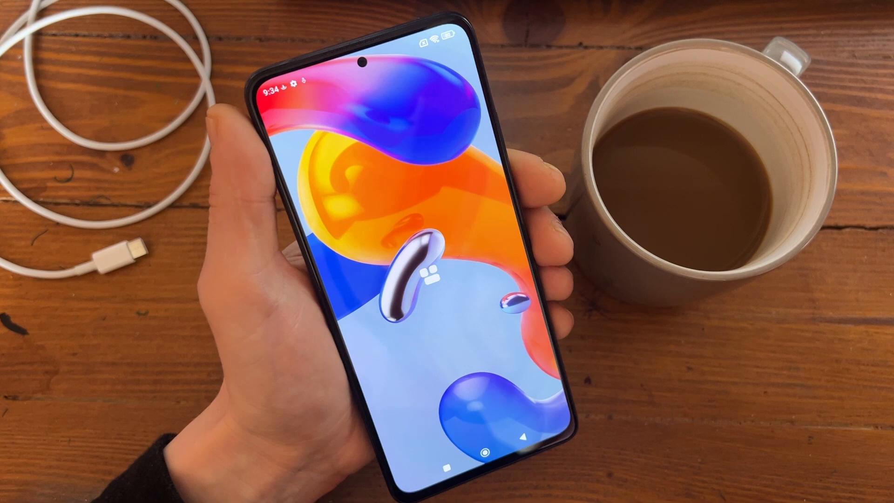